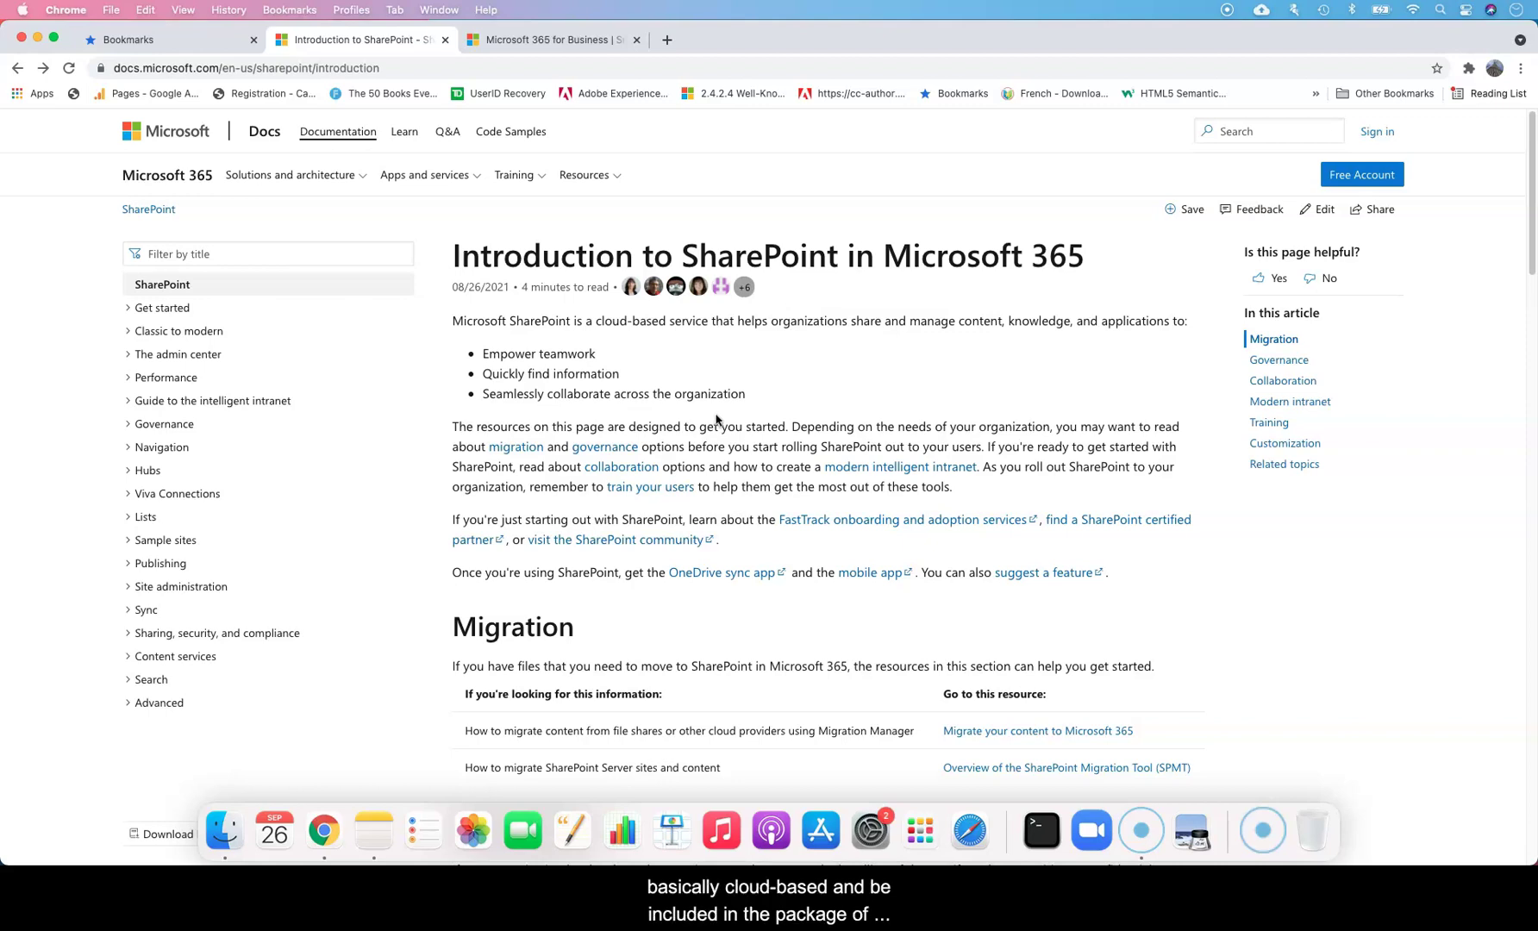
# Step: Read down the Introduction to SharePoint article past Migration to the Governance table
pyautogui.click(729, 417)
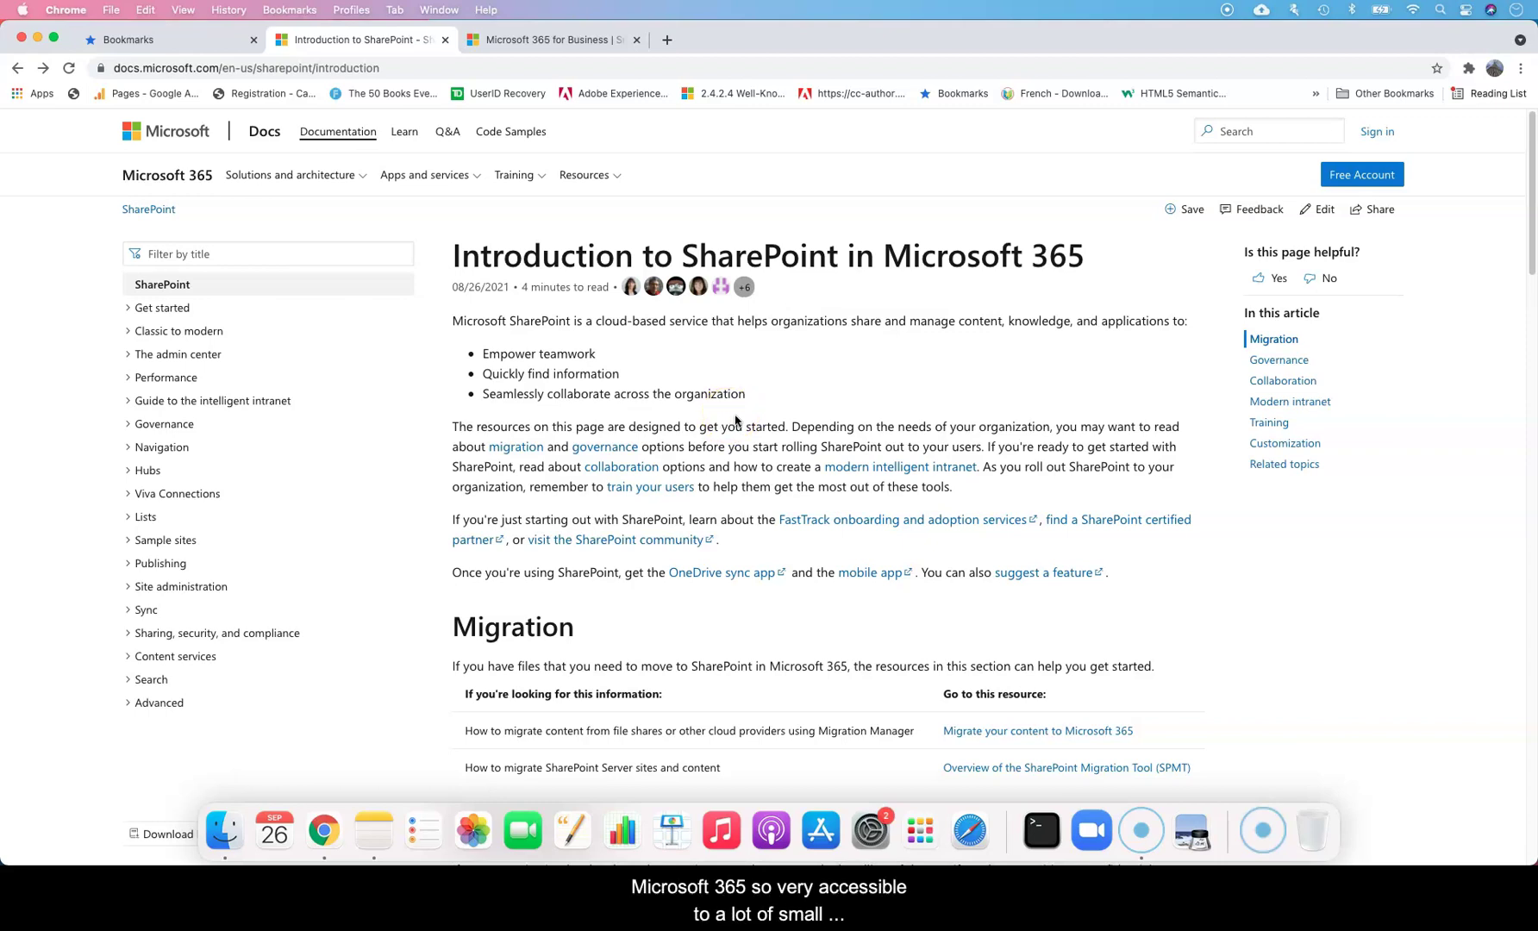
pyautogui.click(754, 430)
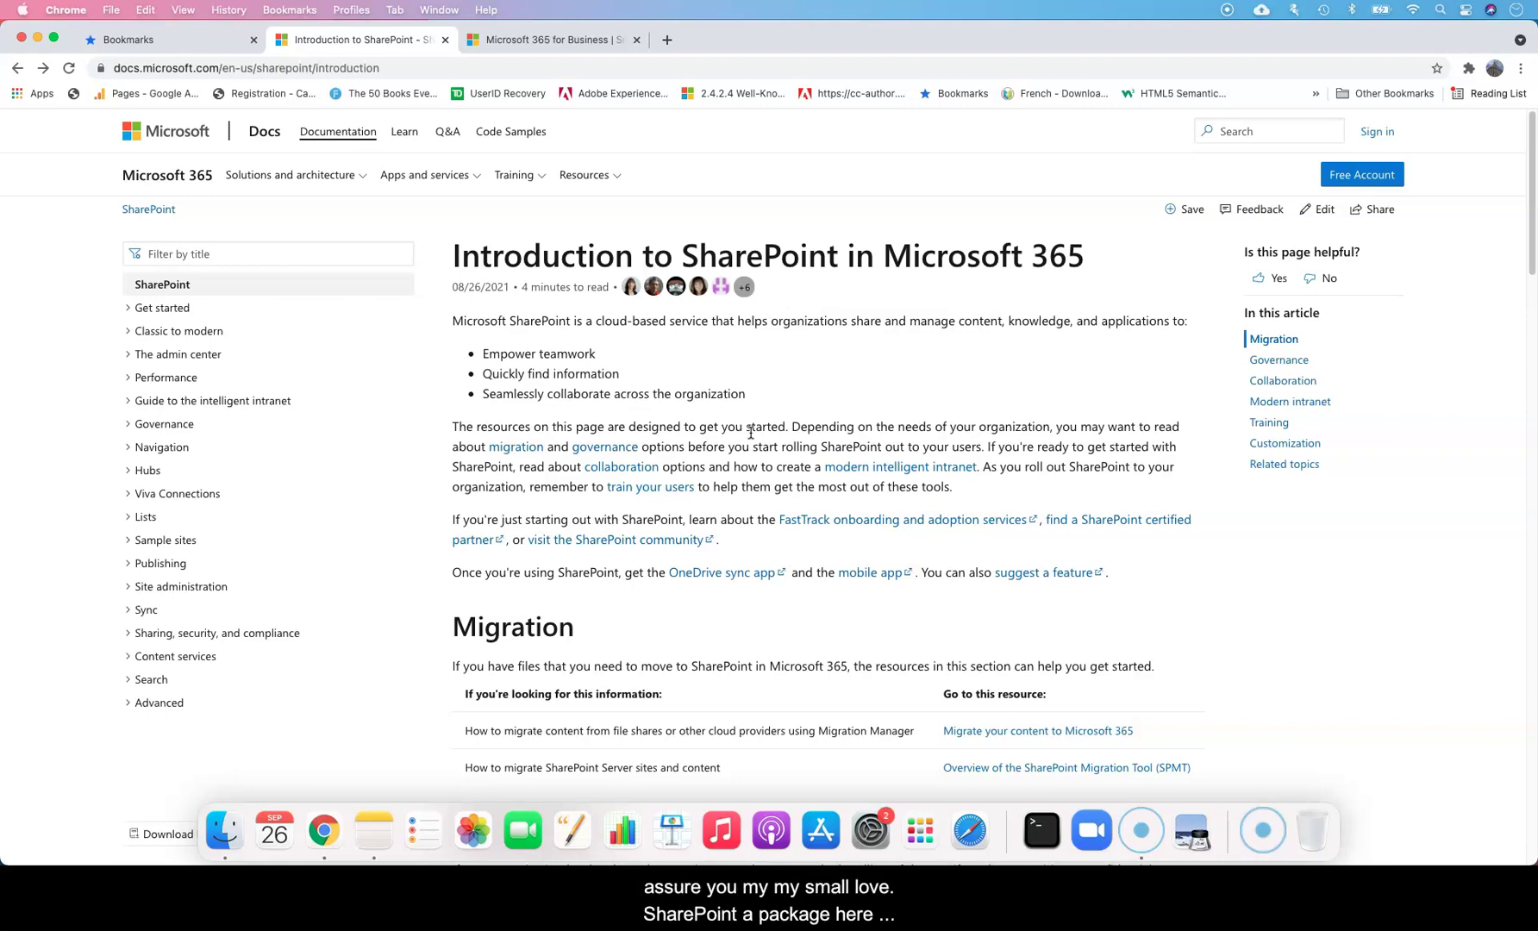
pyautogui.click(730, 442)
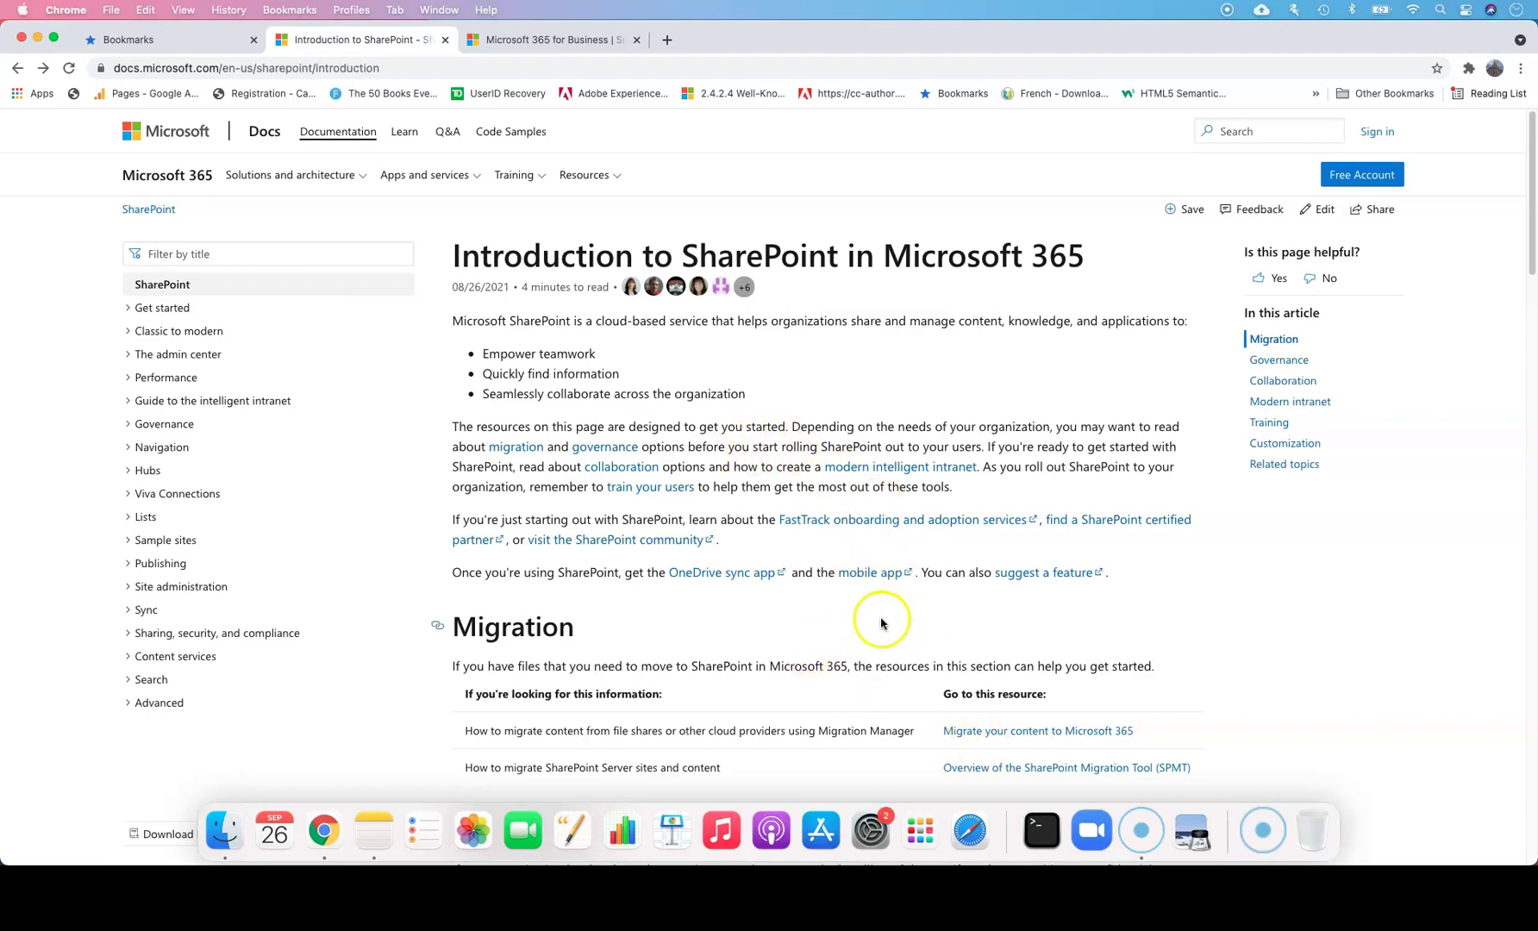
pyautogui.scroll(-2, 740, 604)
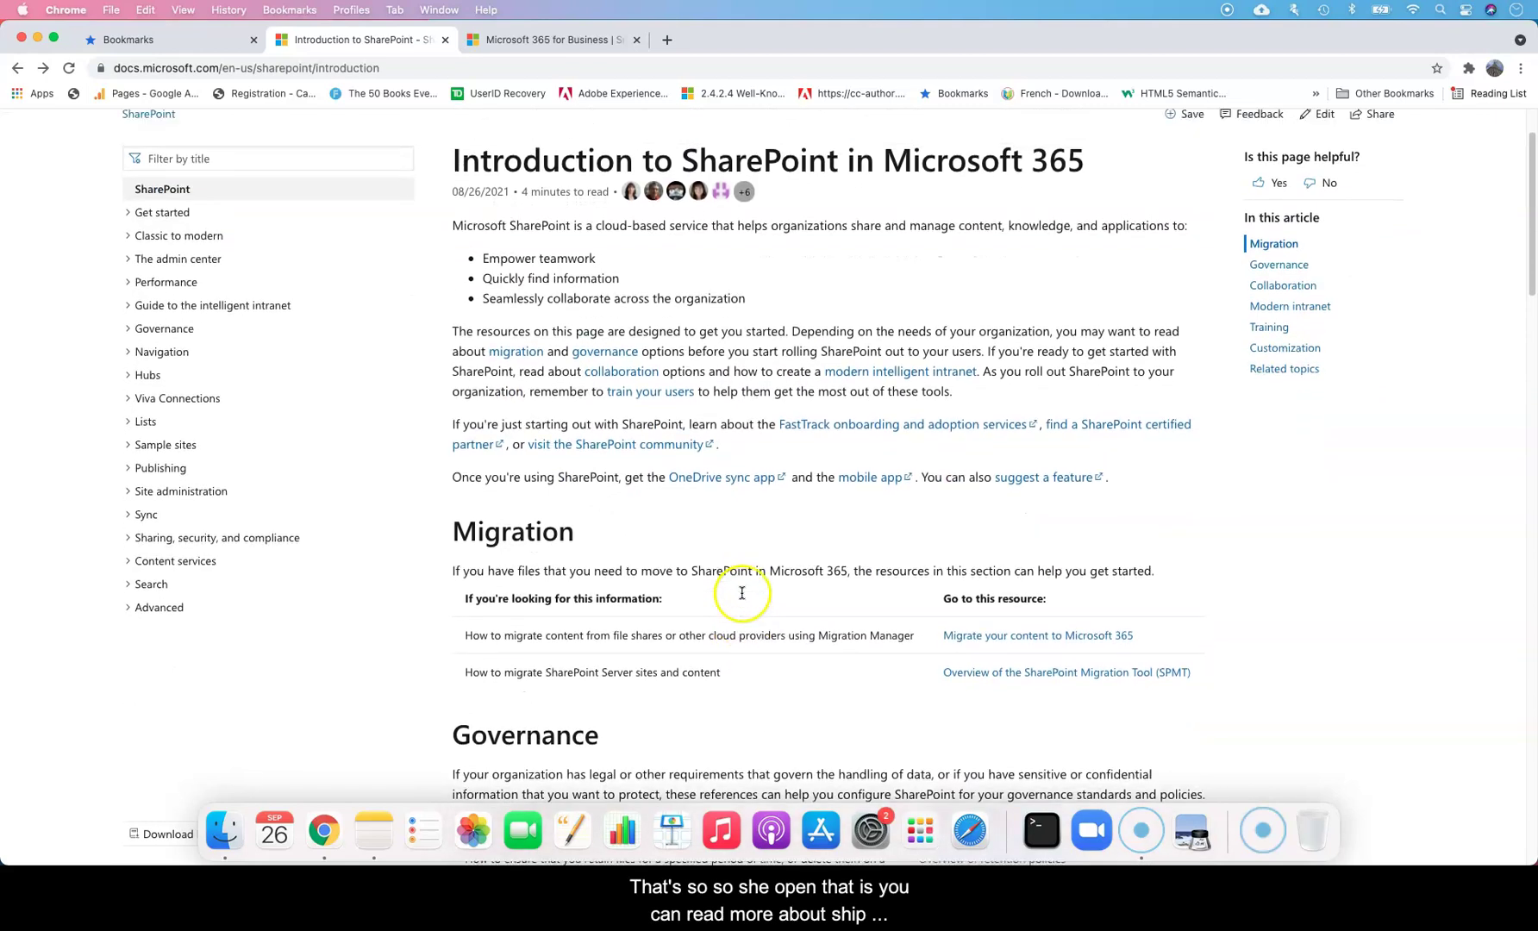
pyautogui.scroll(-5, 742, 596)
pyautogui.scroll(-1, 978, 533)
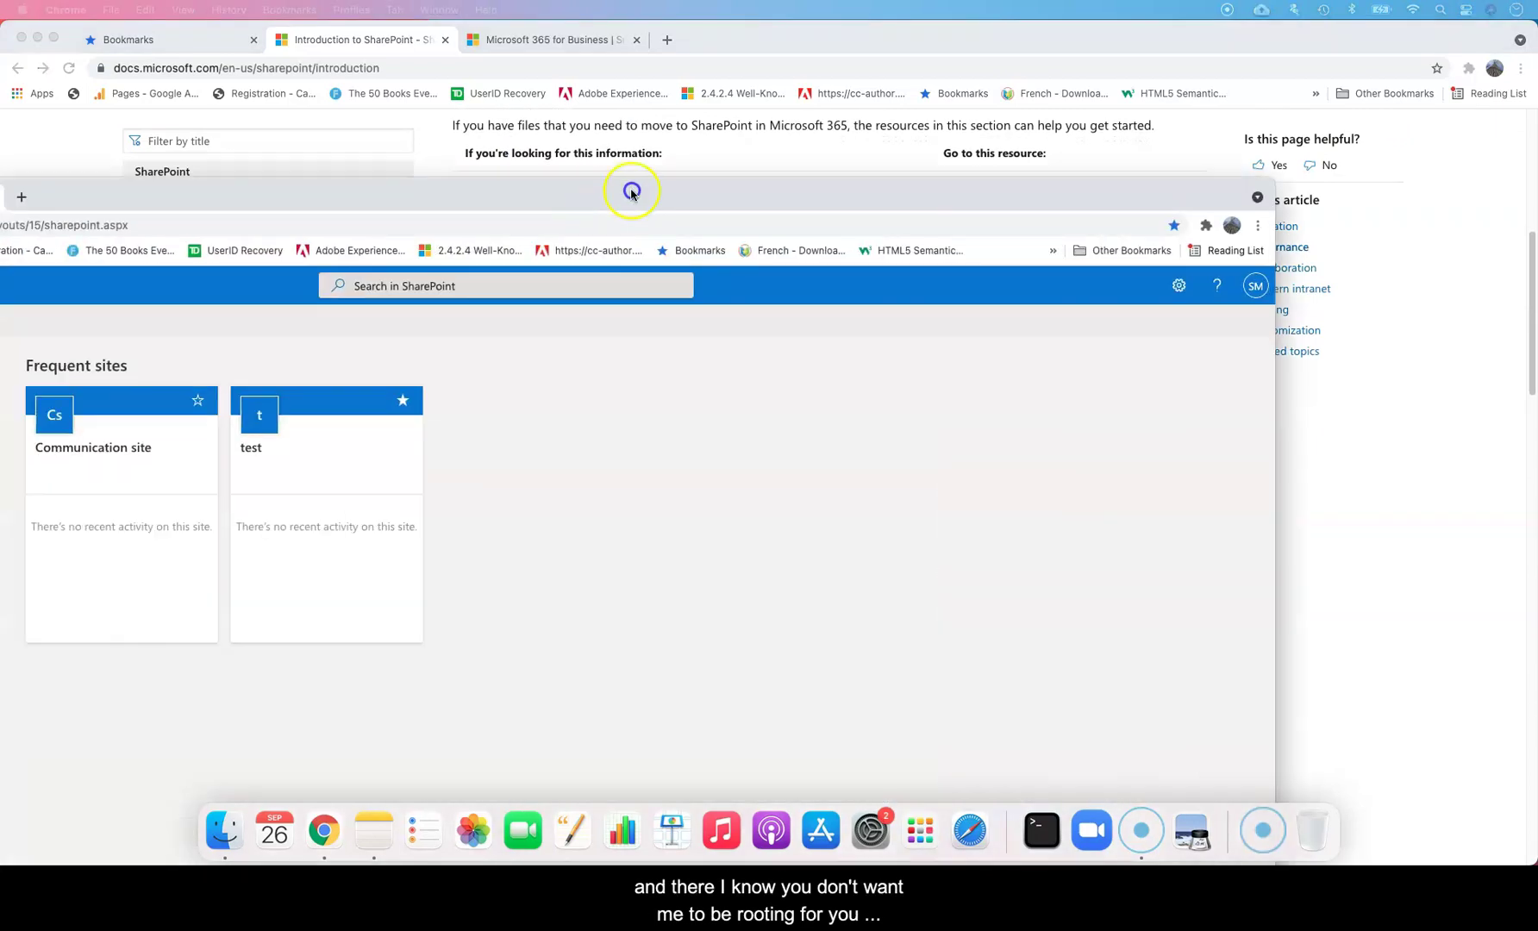
# Step: Drag the SharePoint start page window over the docs, then briefly show the Microsoft 365 app launcher
pyautogui.moveTo(628, 189)
pyautogui.mouseDown()
pyautogui.moveTo(1000, 47)
pyautogui.moveTo(857, 40)
pyautogui.mouseUp()
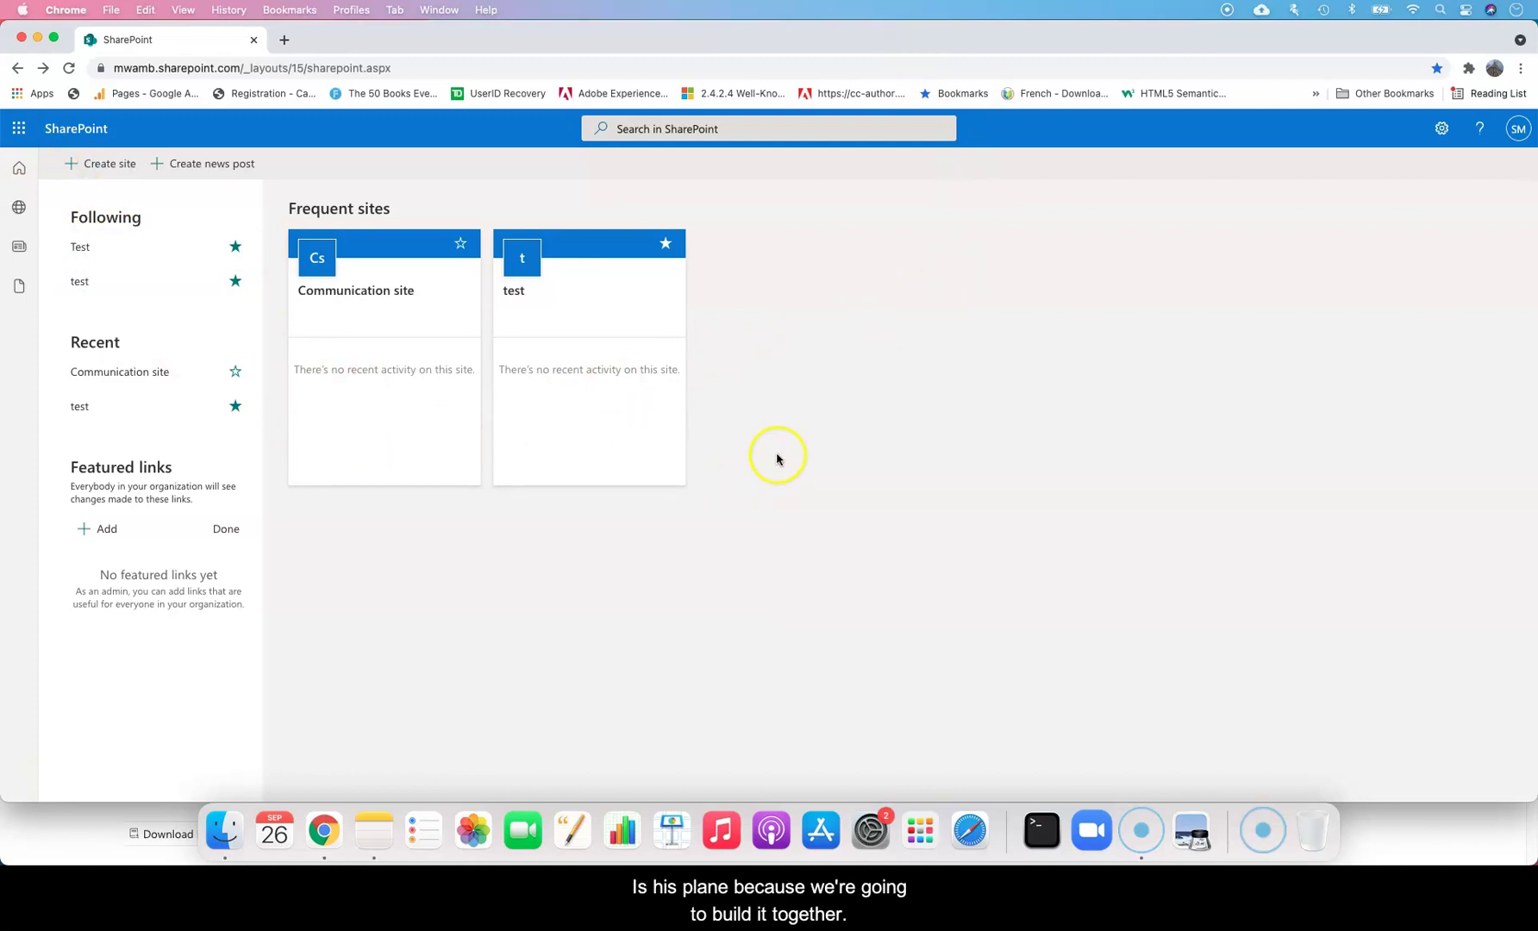
pyautogui.click(19, 128)
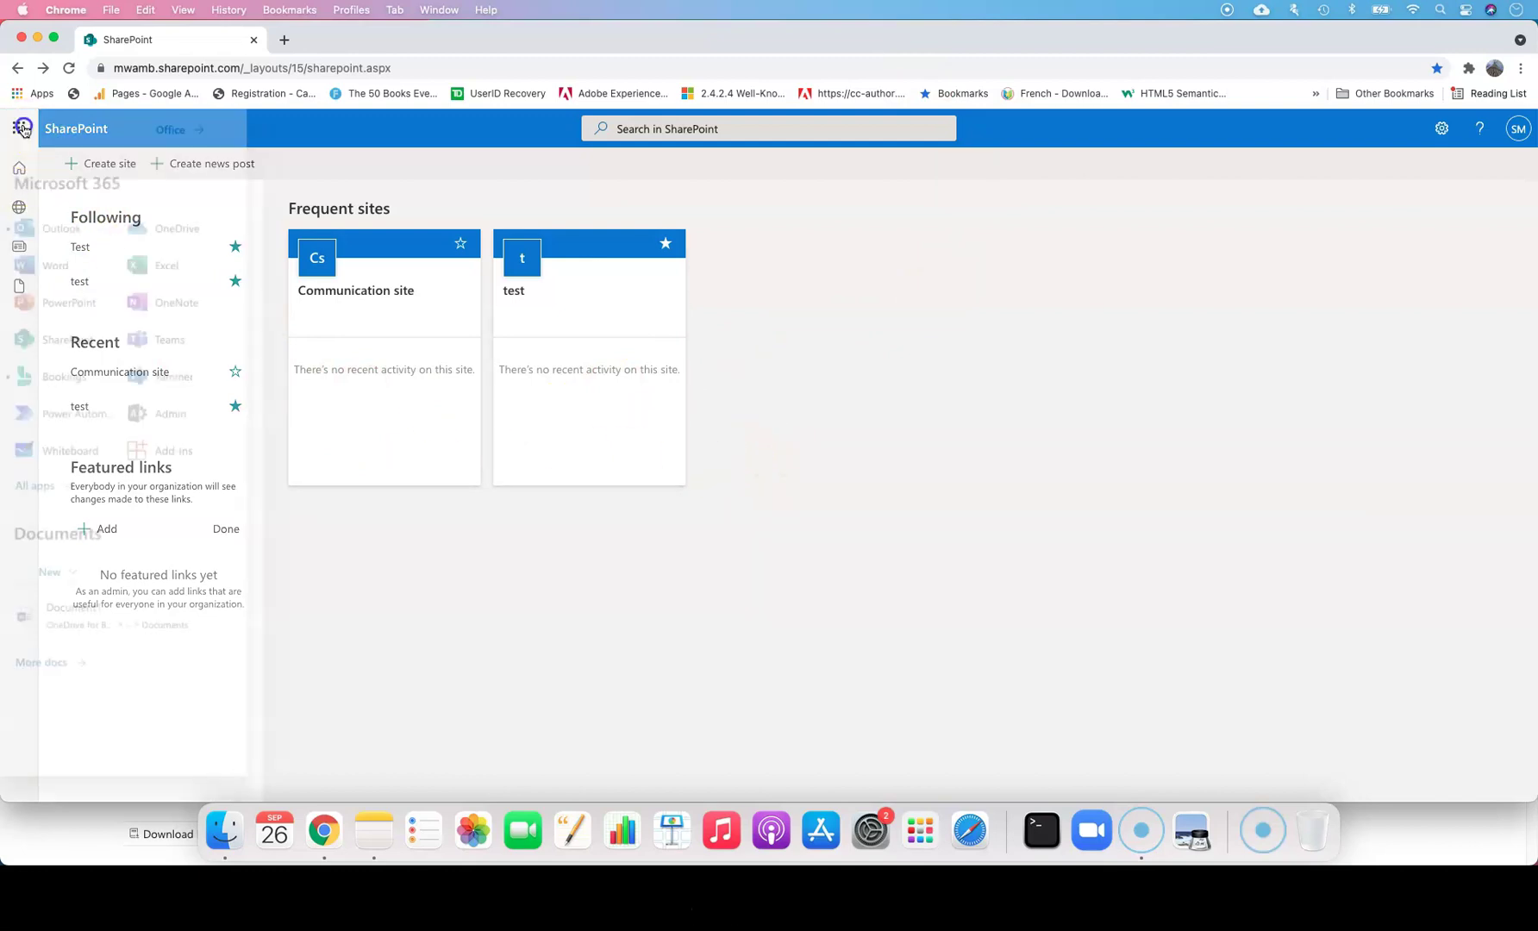
pyautogui.click(345, 127)
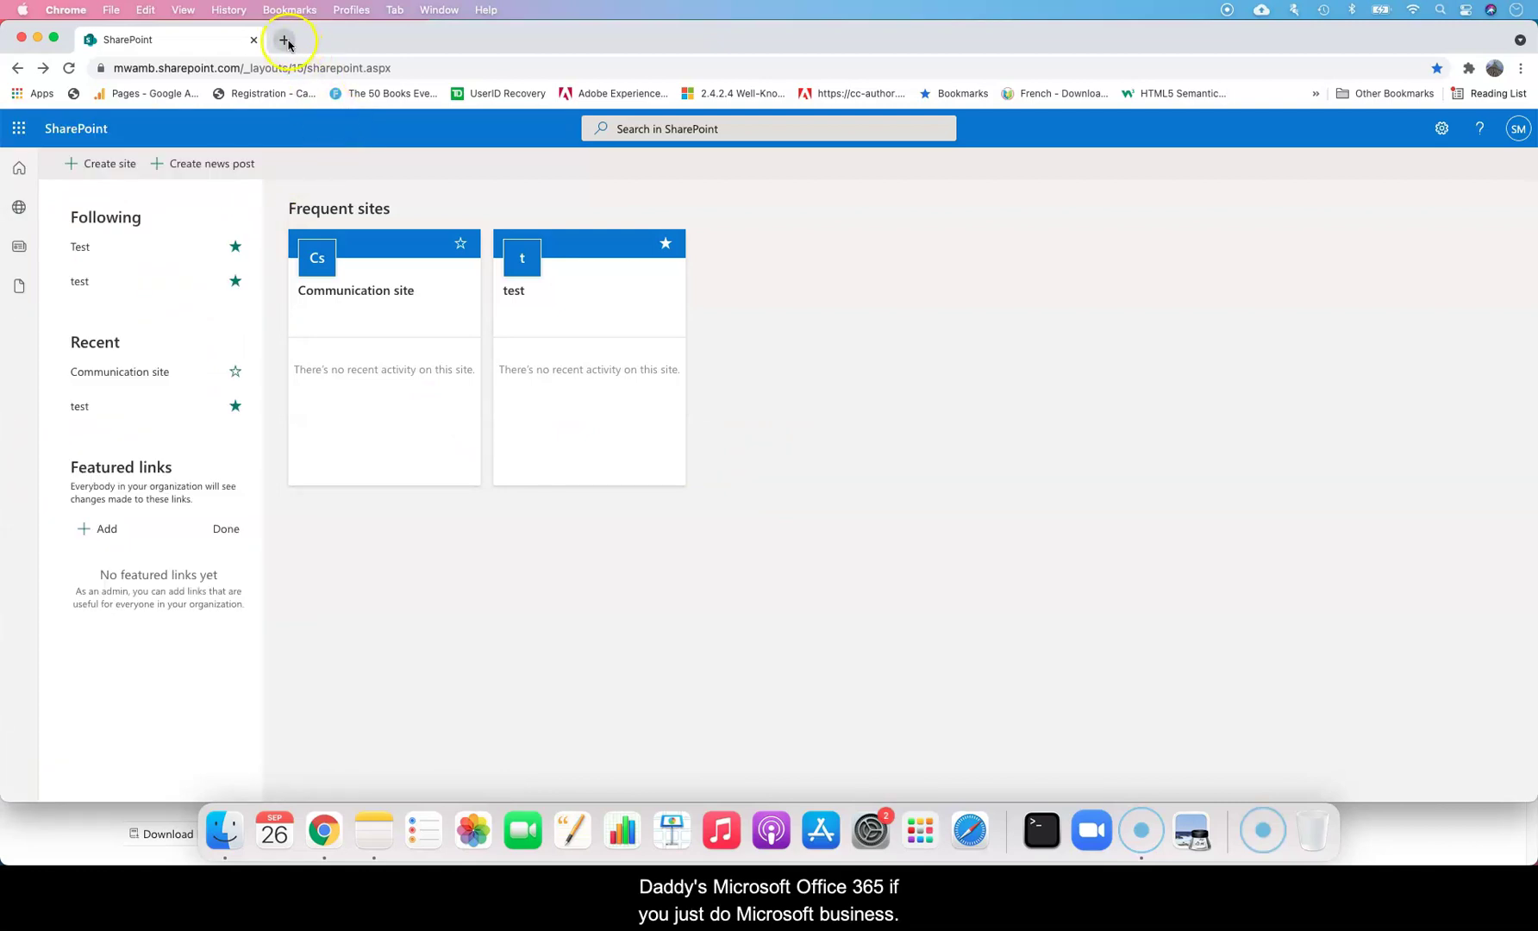
# Step: Search Google for 'm365 business' in a new tab, correcting the mistyped letters
pyautogui.click(286, 40)
pyautogui.write('mi')
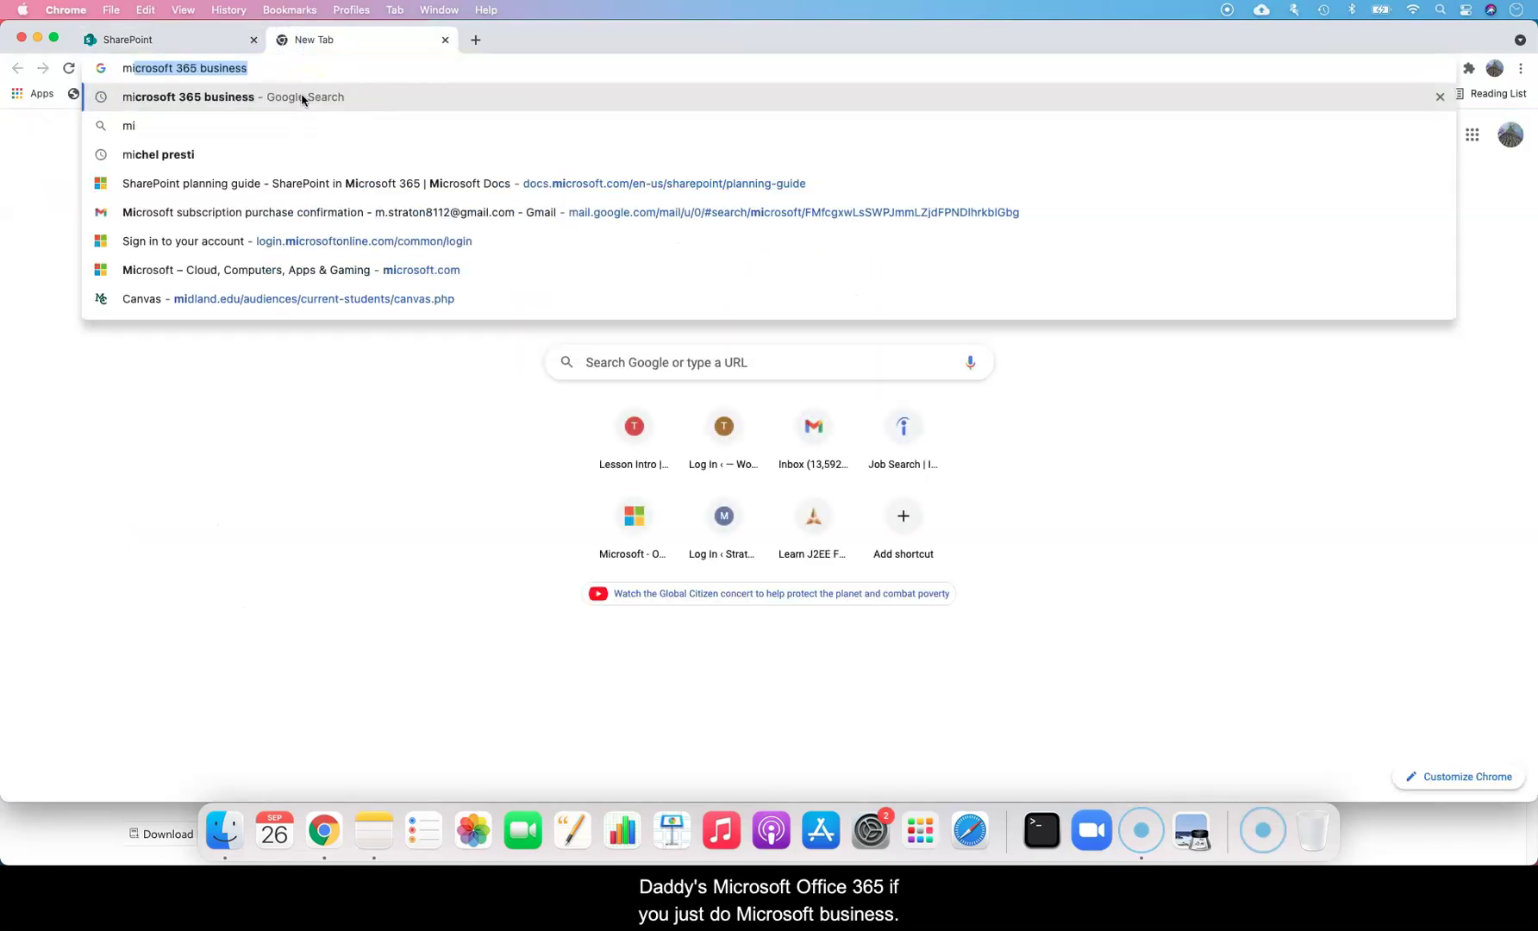
pyautogui.write(' c')
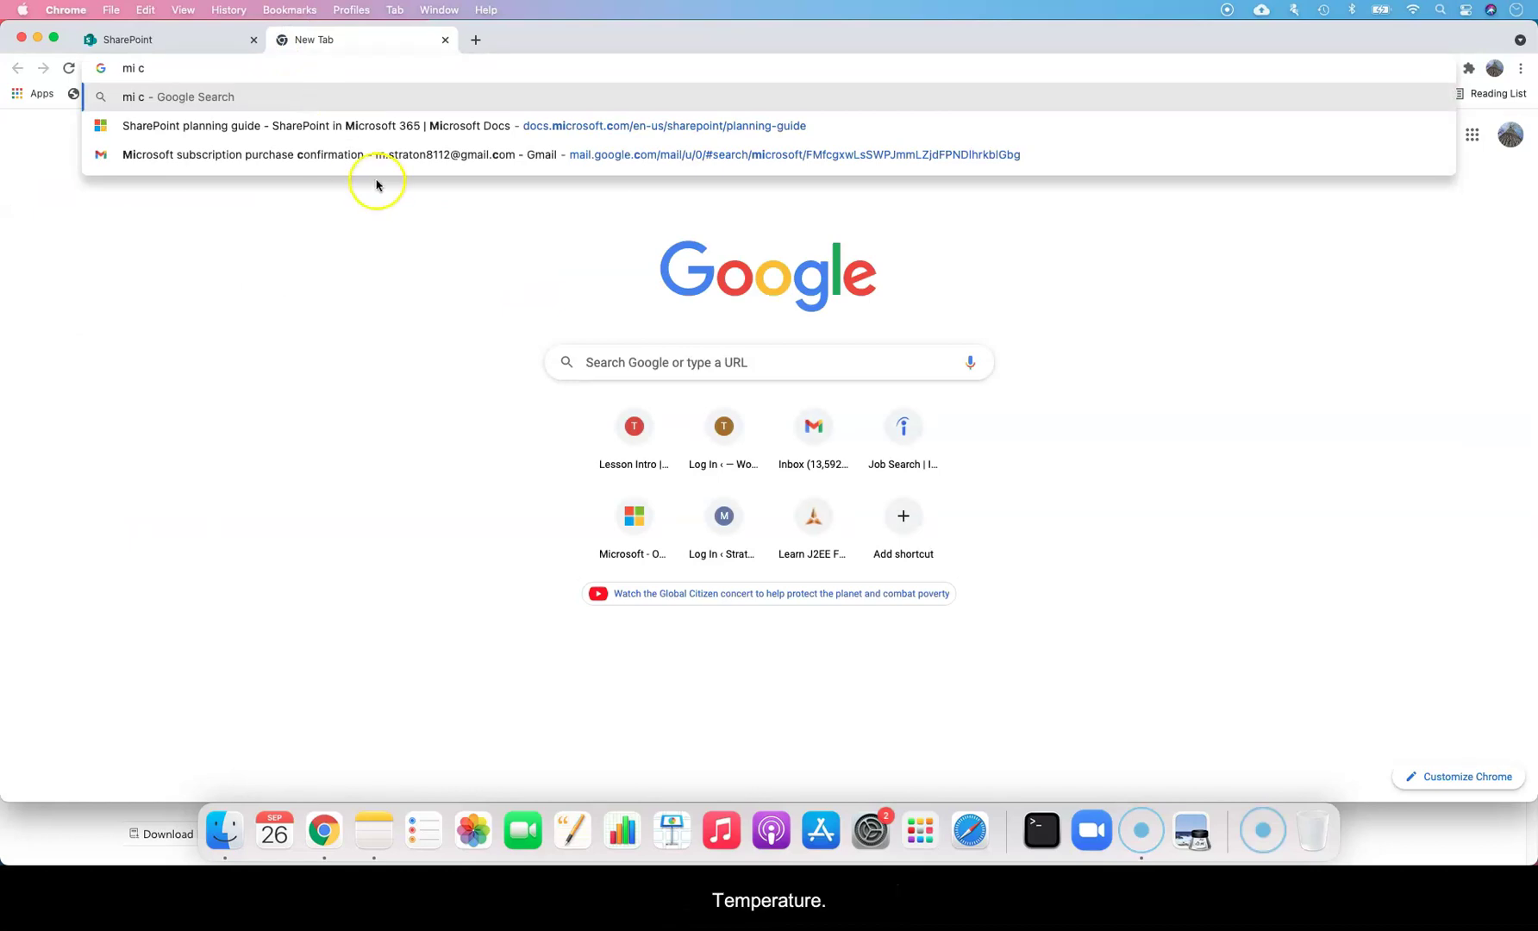
pyautogui.doubleClick(210, 73)
pyautogui.click(209, 73)
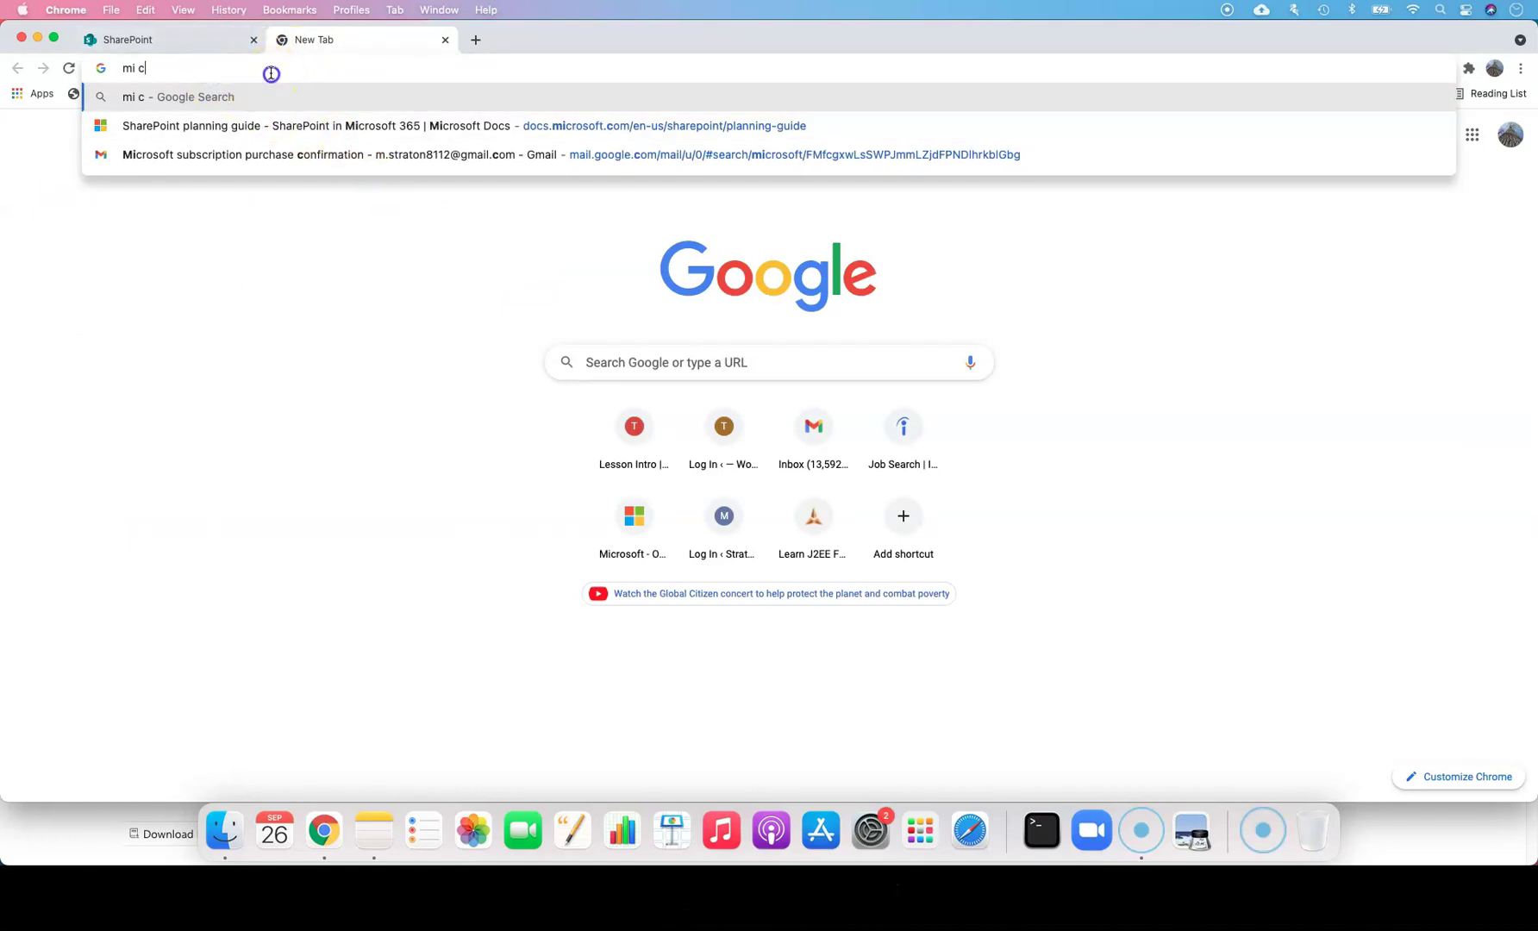
pyautogui.click(445, 40)
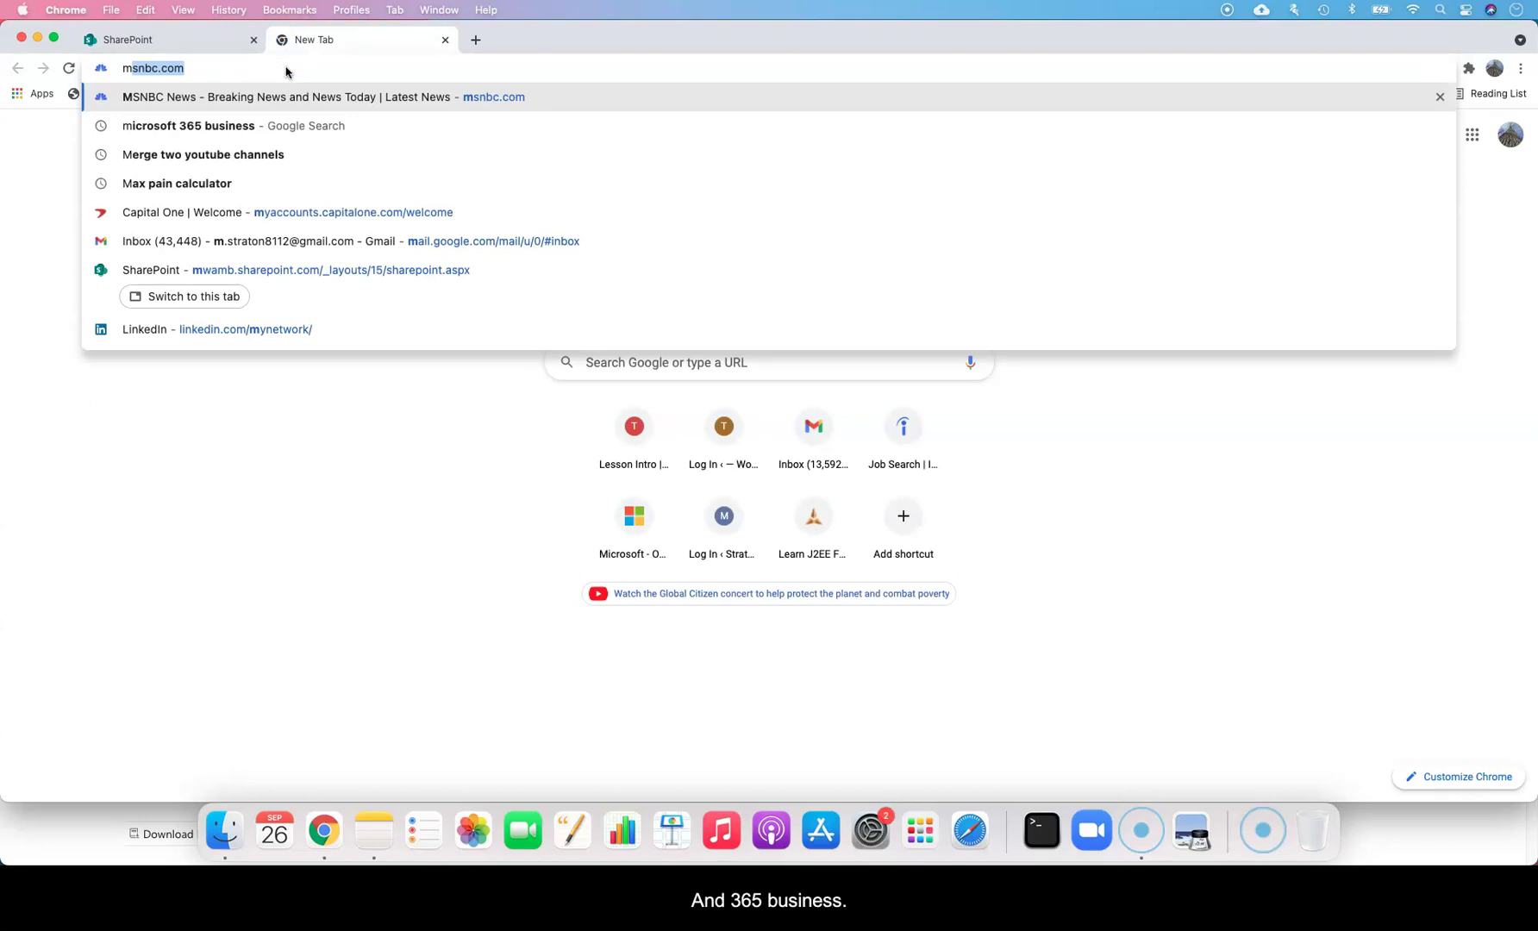
pyautogui.write('365 busine')
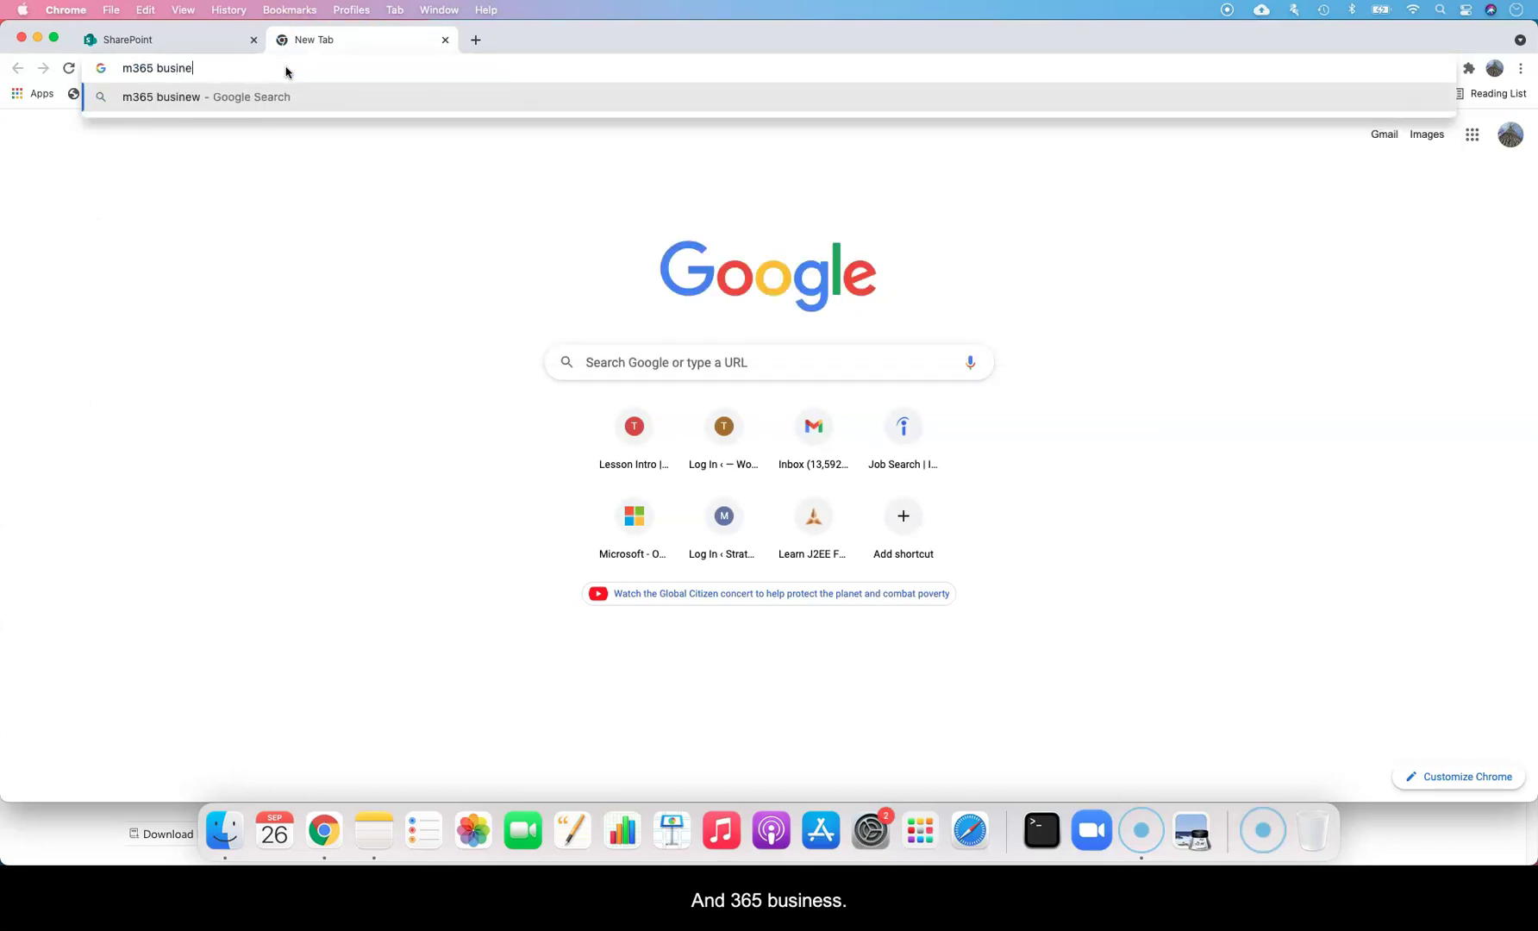
pyautogui.write('wss')
pyautogui.press('BackSpace')
pyautogui.press('BackSpace')
pyautogui.press('BackSpace')
pyautogui.write('ss')
pyautogui.press('Return')
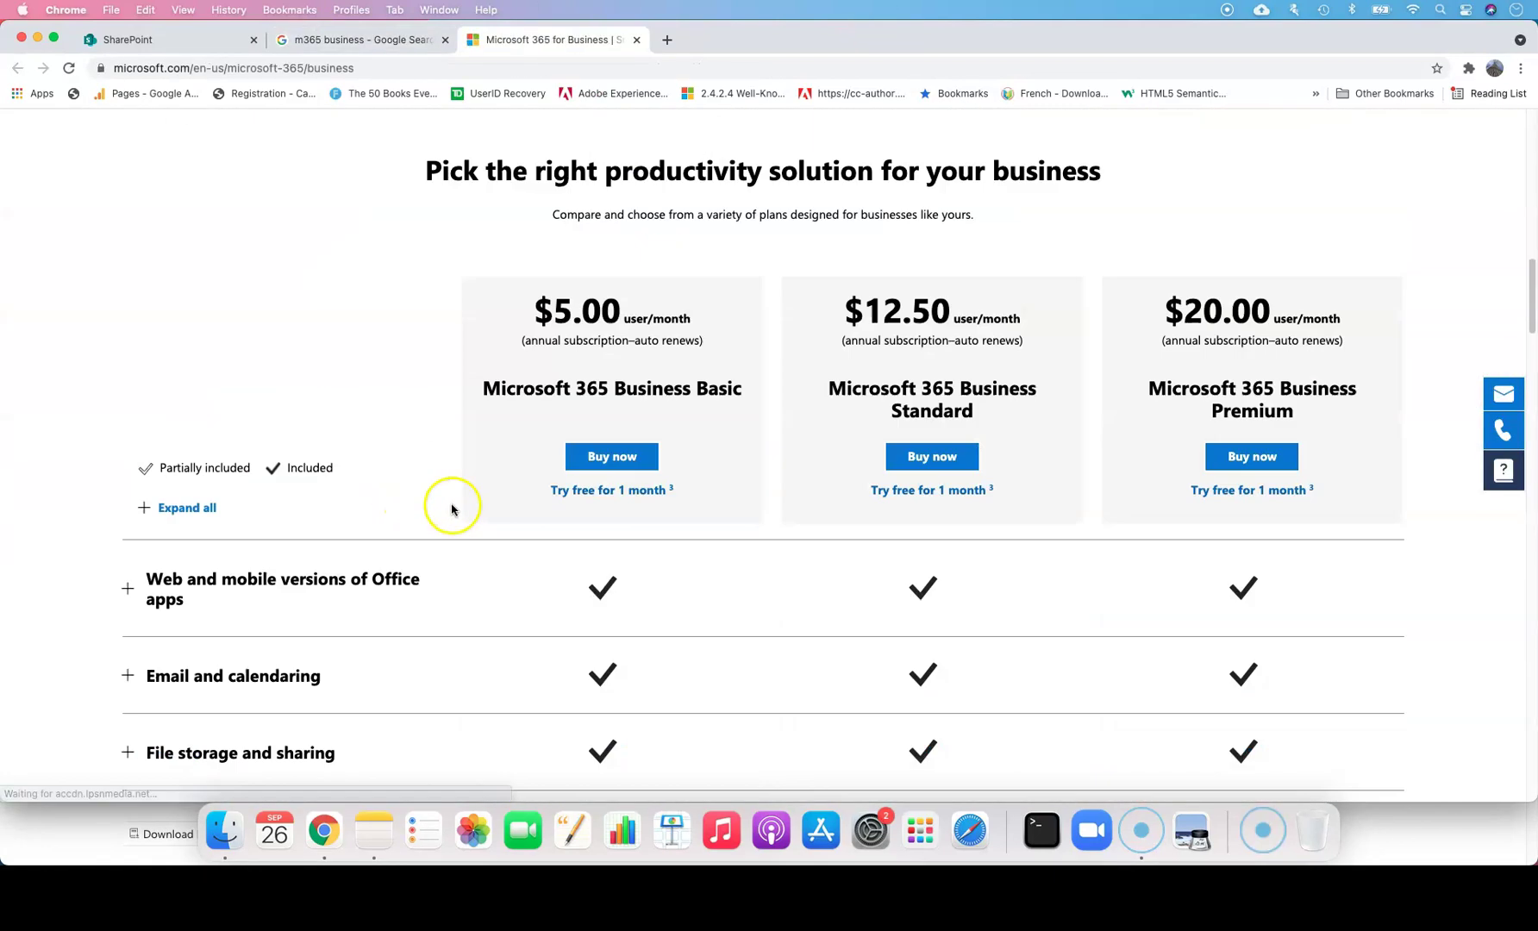
pyautogui.scroll(-1, 452, 510)
pyautogui.scroll(-2, 456, 505)
pyautogui.scroll(2, 521, 506)
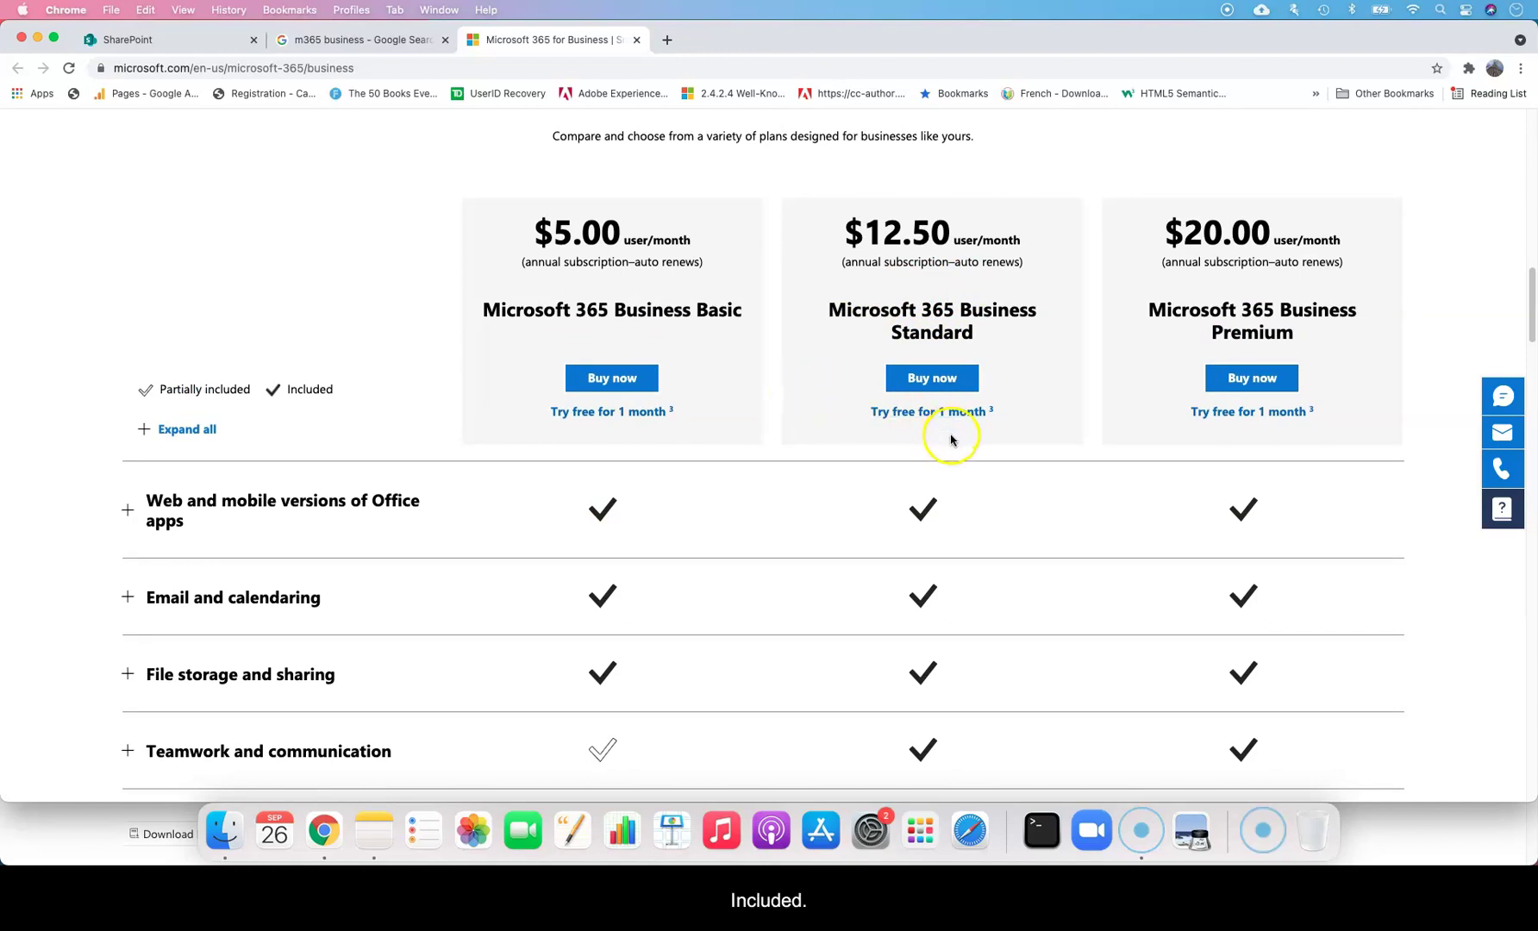
# Step: Switch to the Google results and back to the Microsoft 365 business plans page
pyautogui.click(348, 39)
pyautogui.click(529, 40)
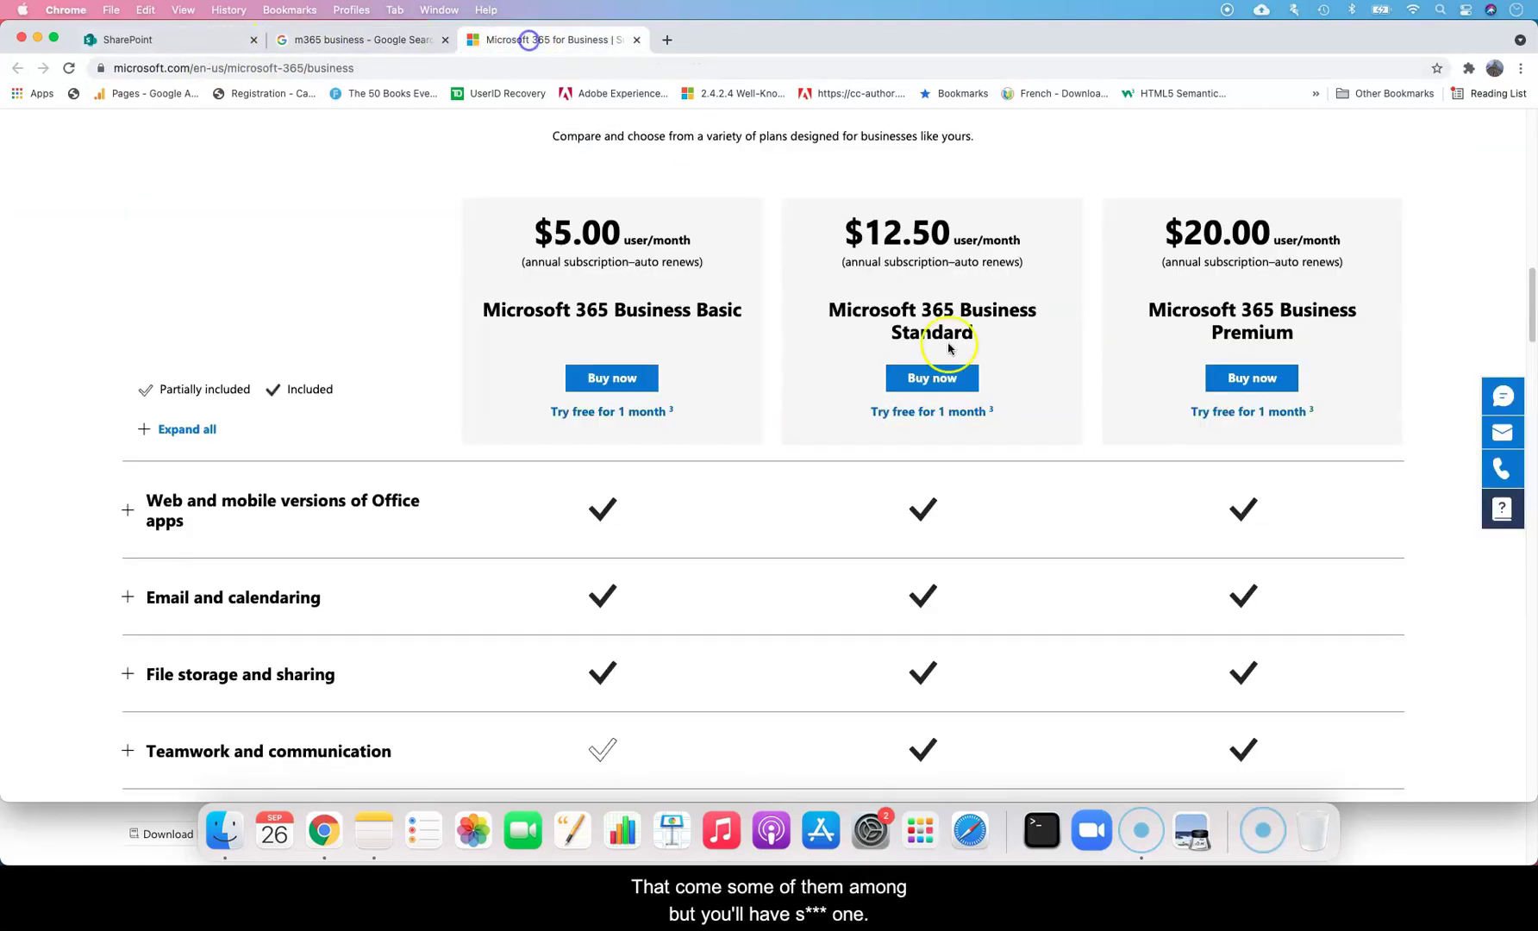
# Step: Go back to the SharePoint start page and show the launcher's full All apps list
pyautogui.click(156, 39)
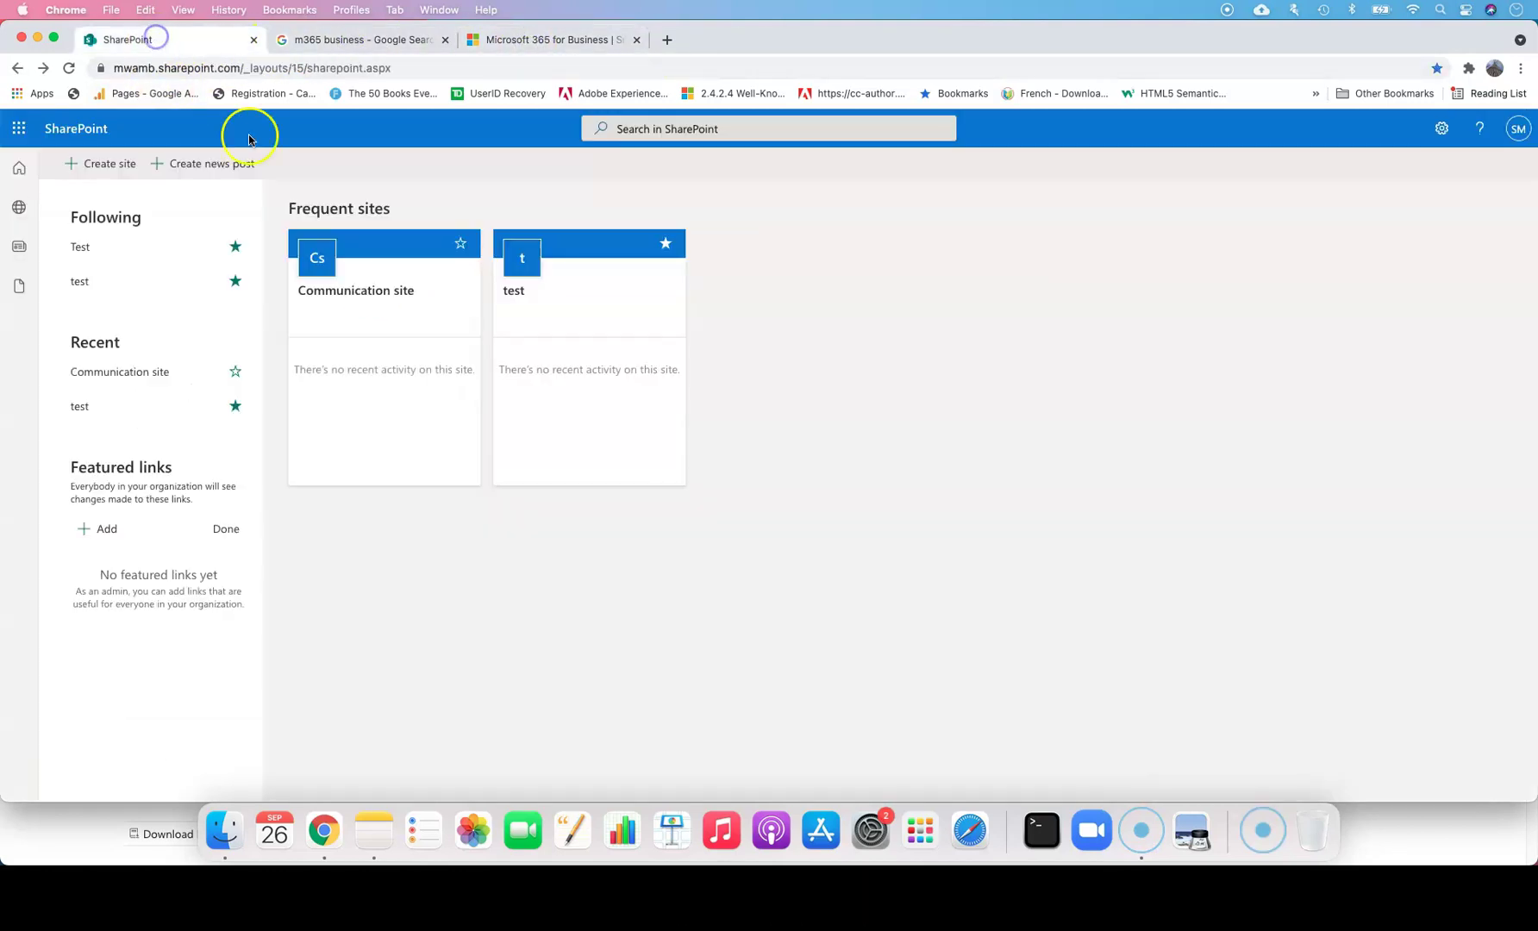
pyautogui.click(19, 129)
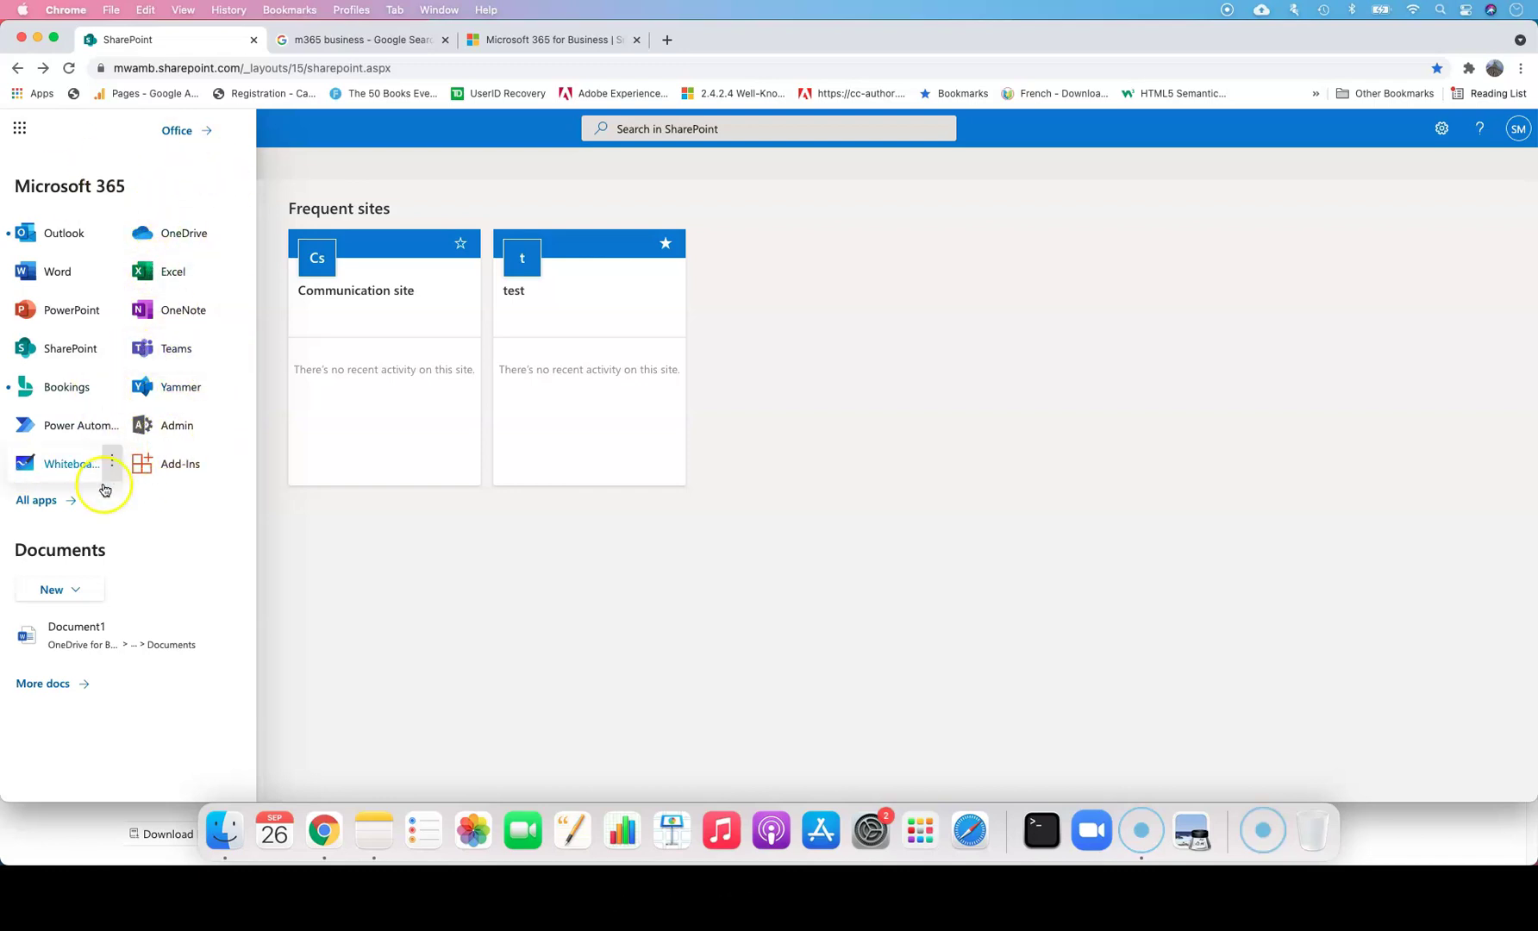
pyautogui.click(43, 499)
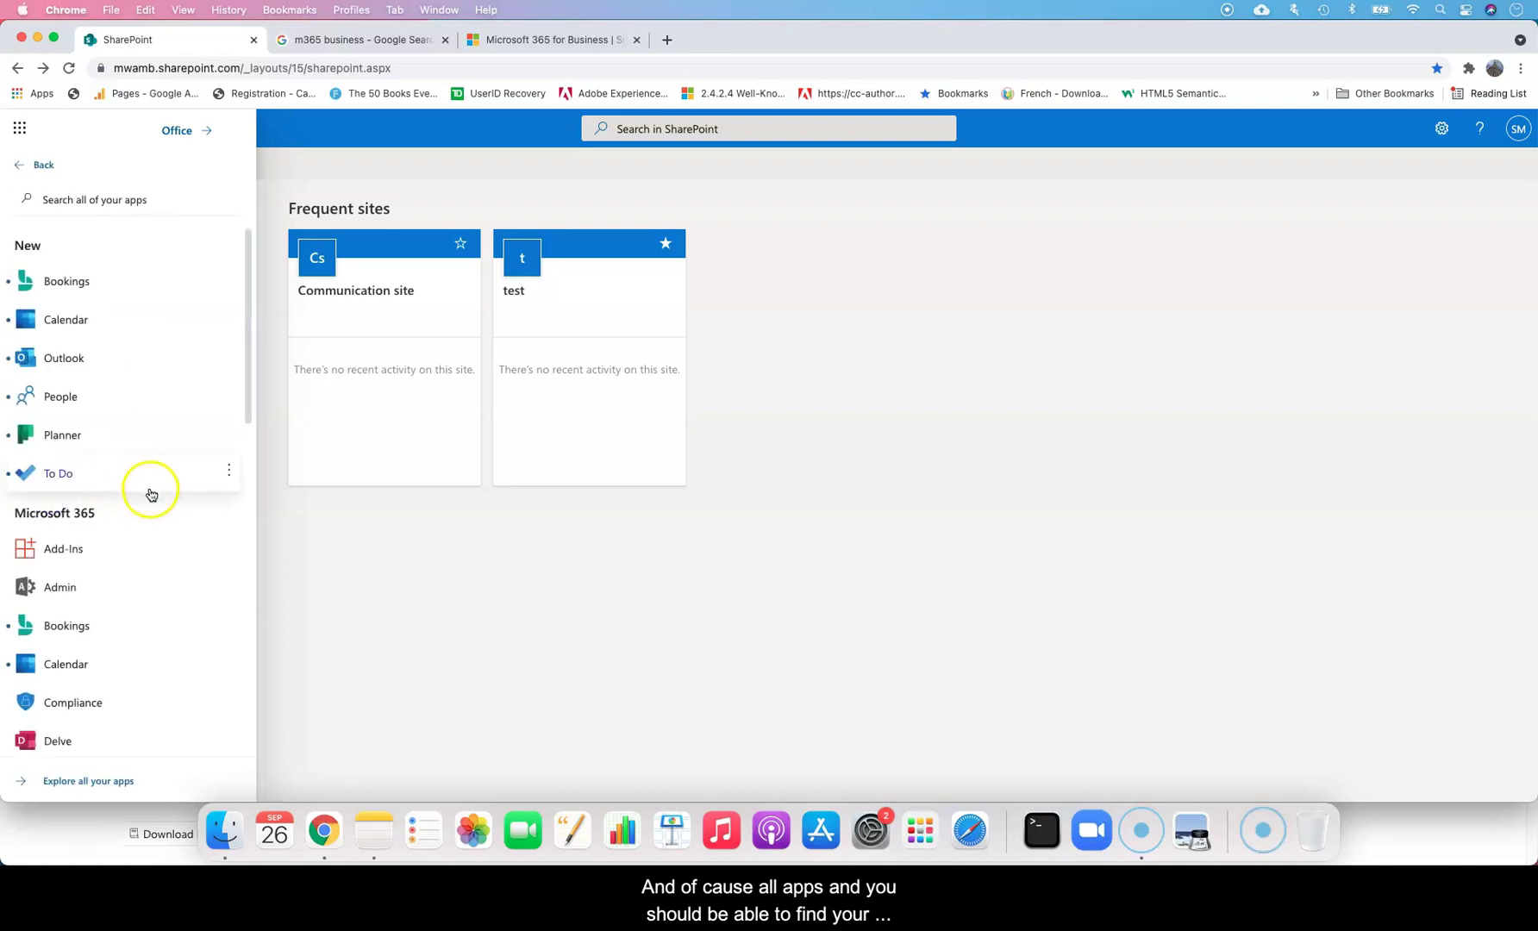
pyautogui.scroll(-3, 150, 494)
pyautogui.scroll(-1, 147, 489)
pyautogui.scroll(-4, 155, 492)
pyautogui.scroll(-1, 155, 494)
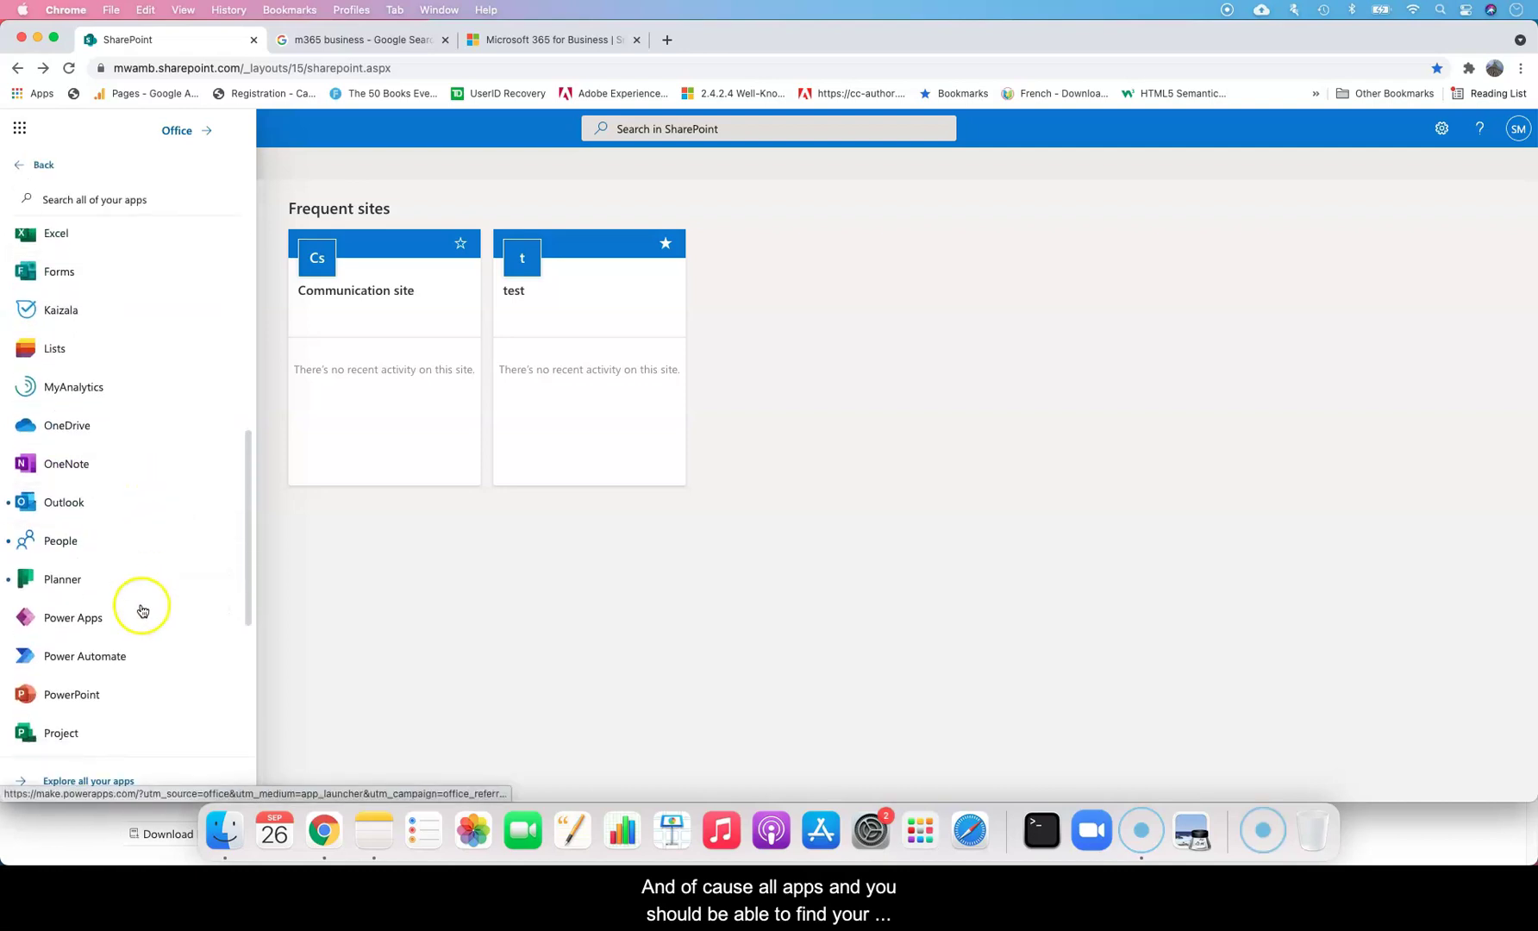
pyautogui.scroll(-1, 144, 611)
pyautogui.scroll(-3, 144, 609)
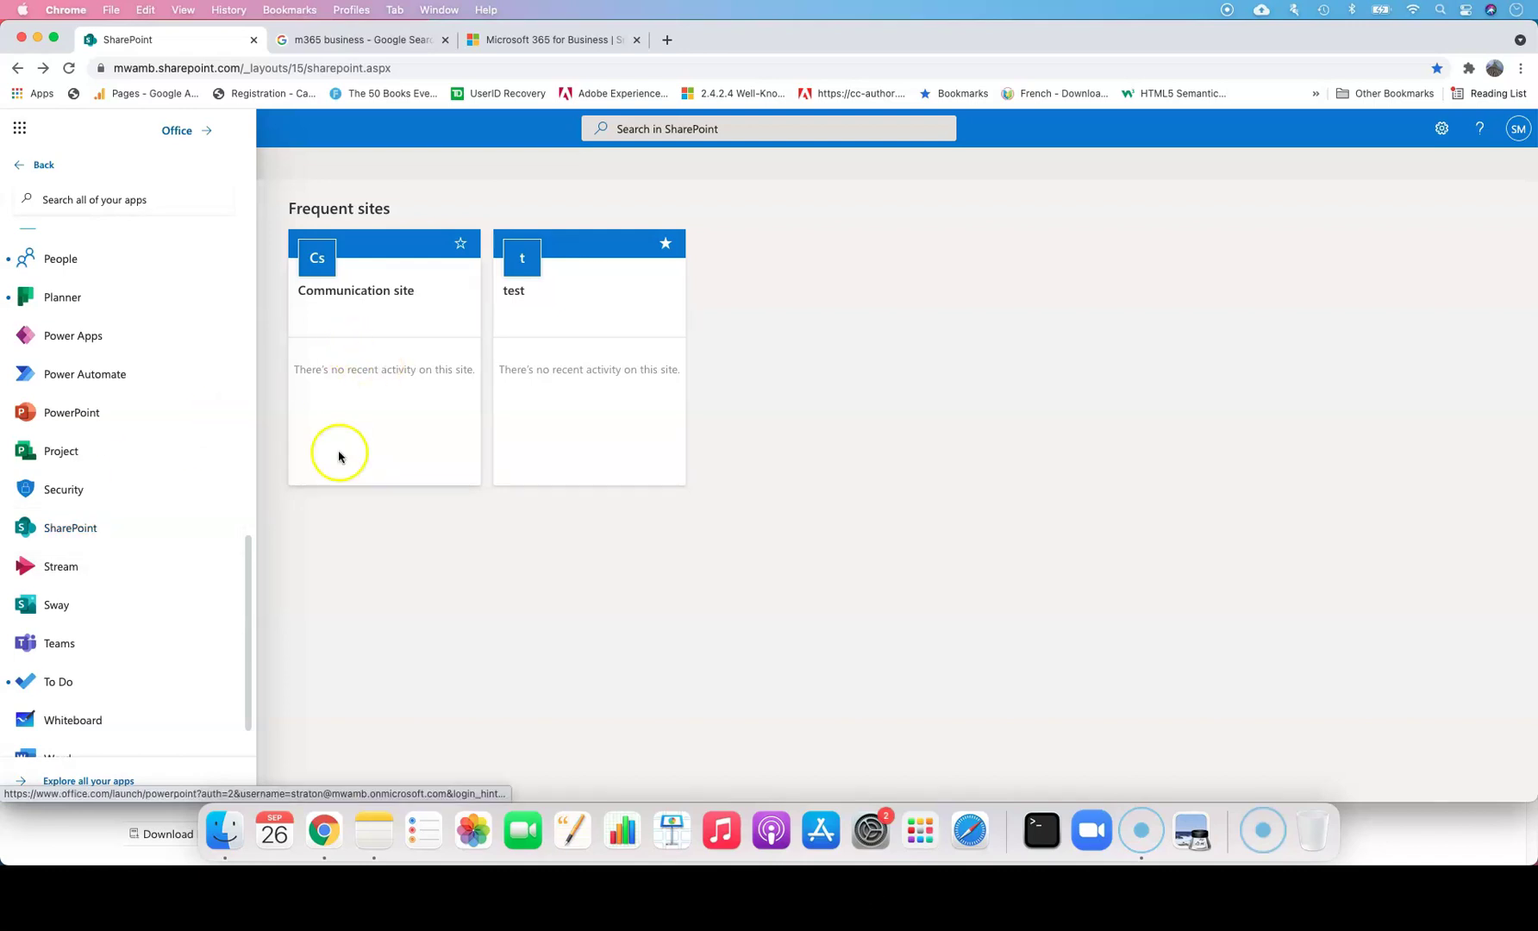
# Step: Dismiss the All apps panel by clicking outside it on the SharePoint home page
pyautogui.click(412, 577)
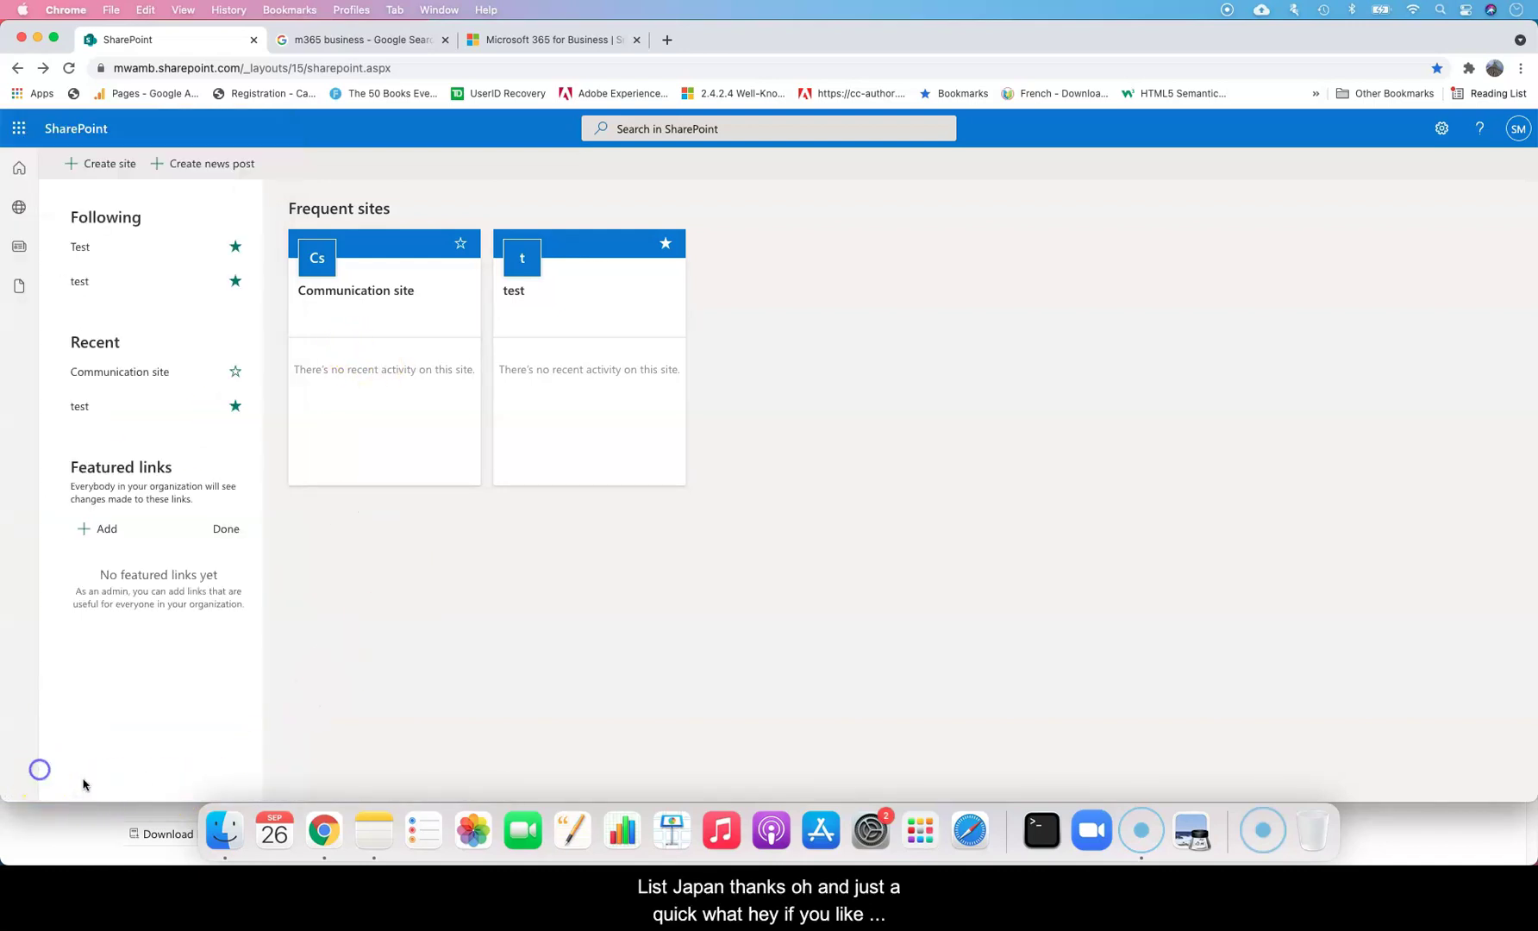